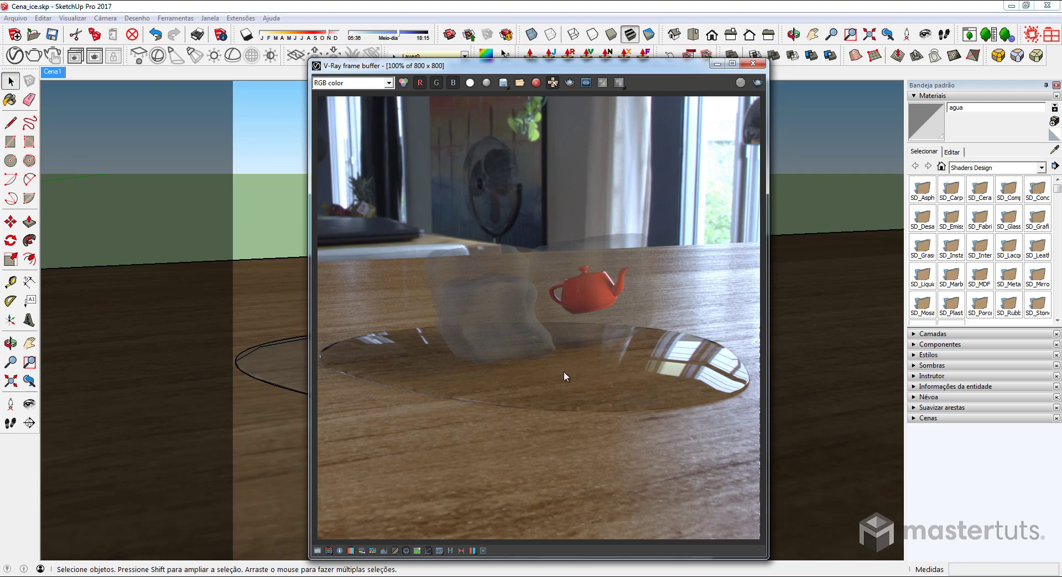
- Close the V-Ray frame buffer to return to the viewport of the ice cubes and teapot
left_click(753, 63)
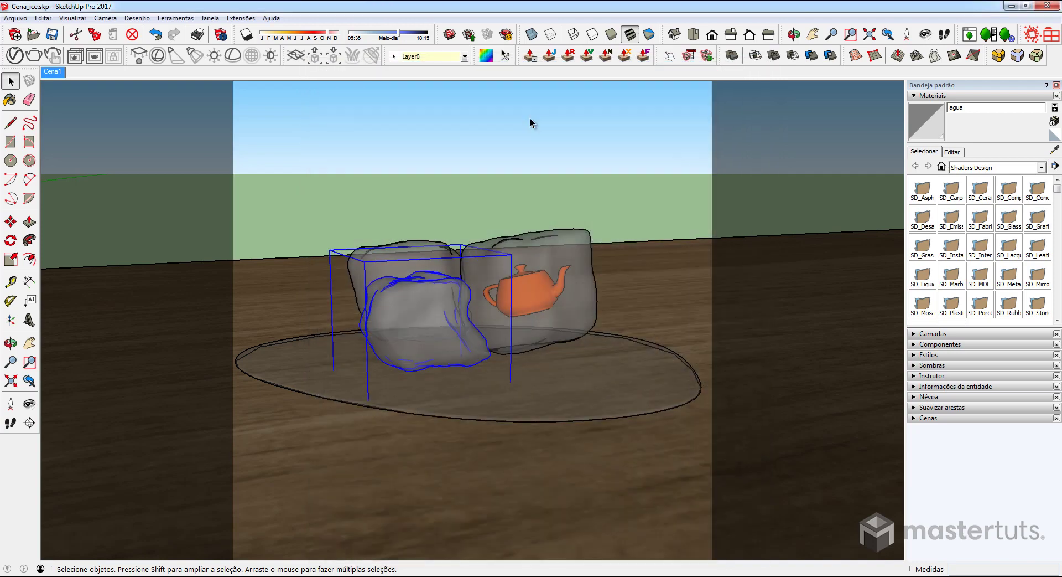
- Load the Gelo ice material into the V-Ray Asset Editor by sampling it with the Paint Bucket
left_click(15, 56)
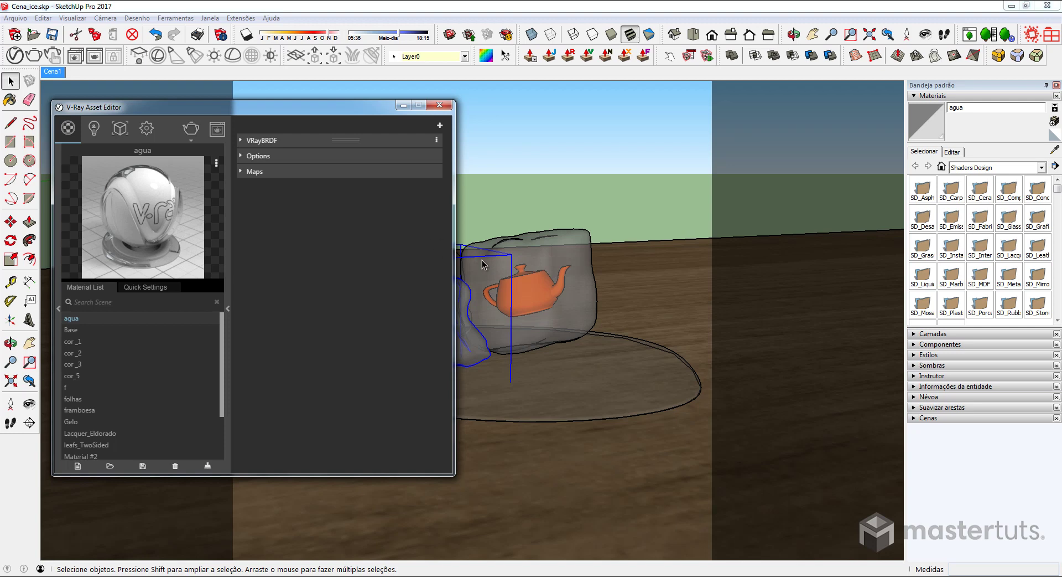
left_click(1051, 158)
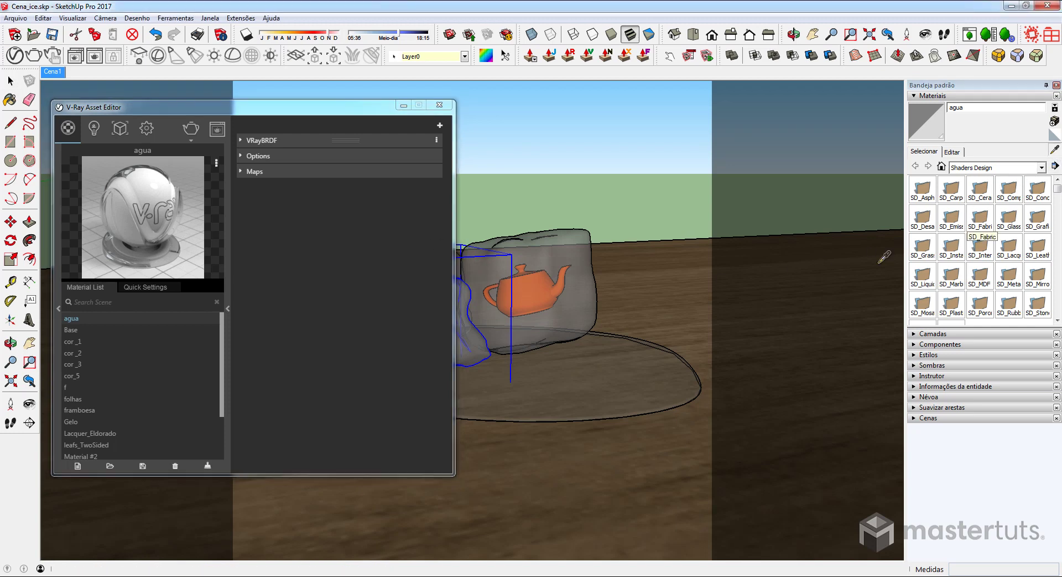
left_click(569, 240, "alt")
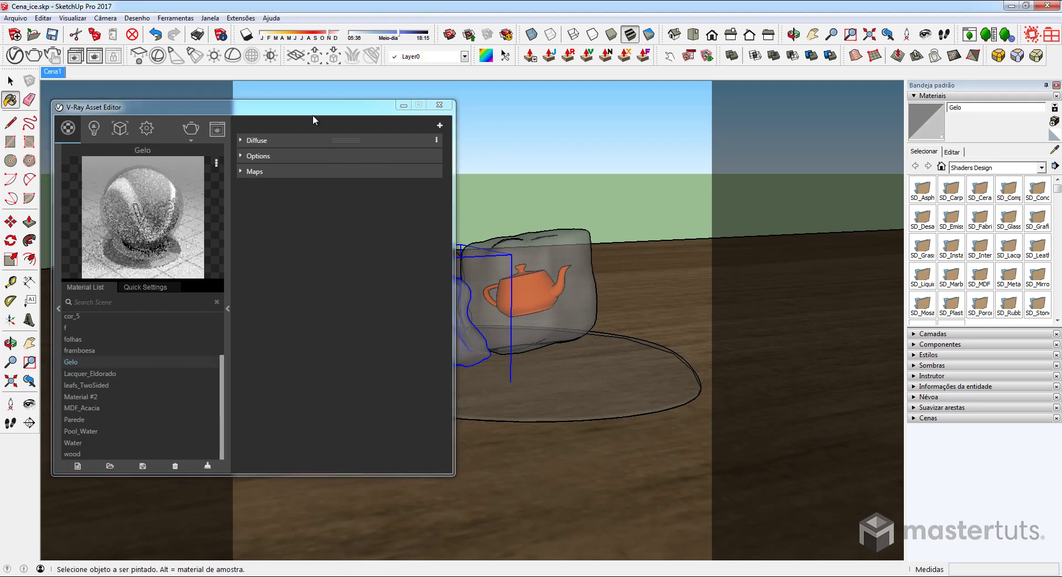
left_click_drag(596, 124, 614, 109)
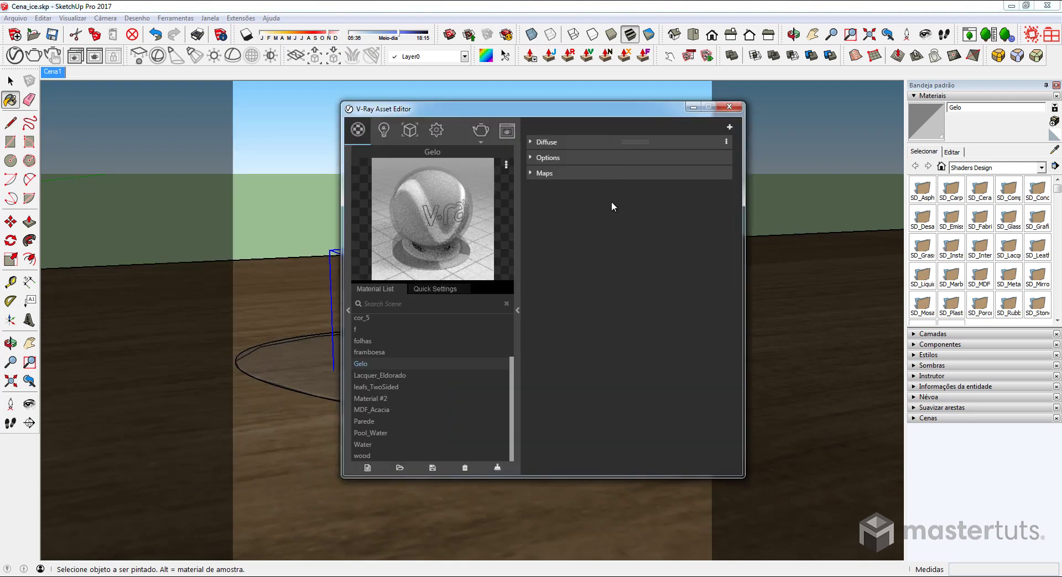
- Add a VRayBRDF layer to Gelo and expand its settings
left_click(730, 127)
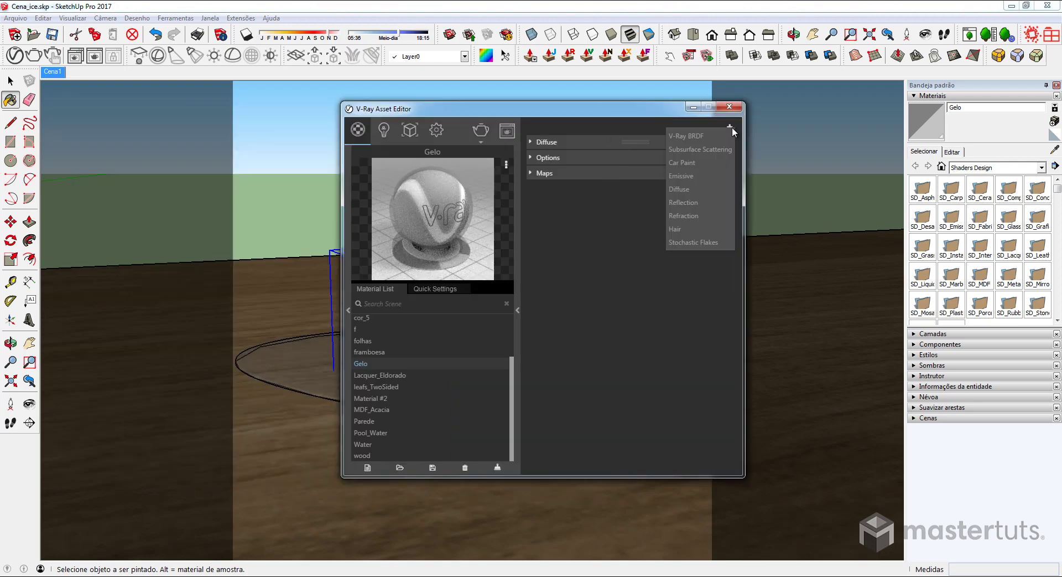
left_click(700, 140)
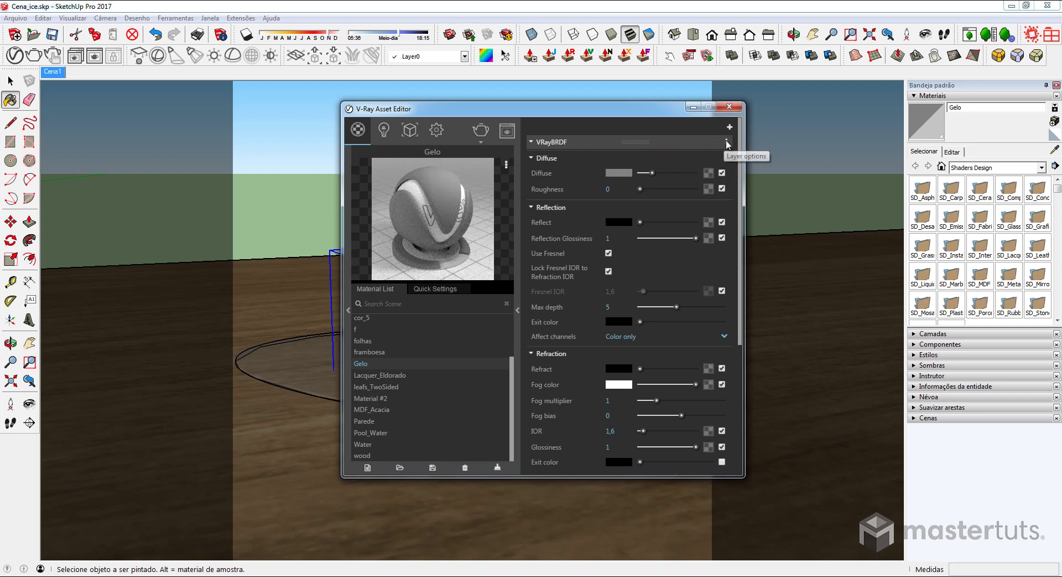
left_click(712, 142)
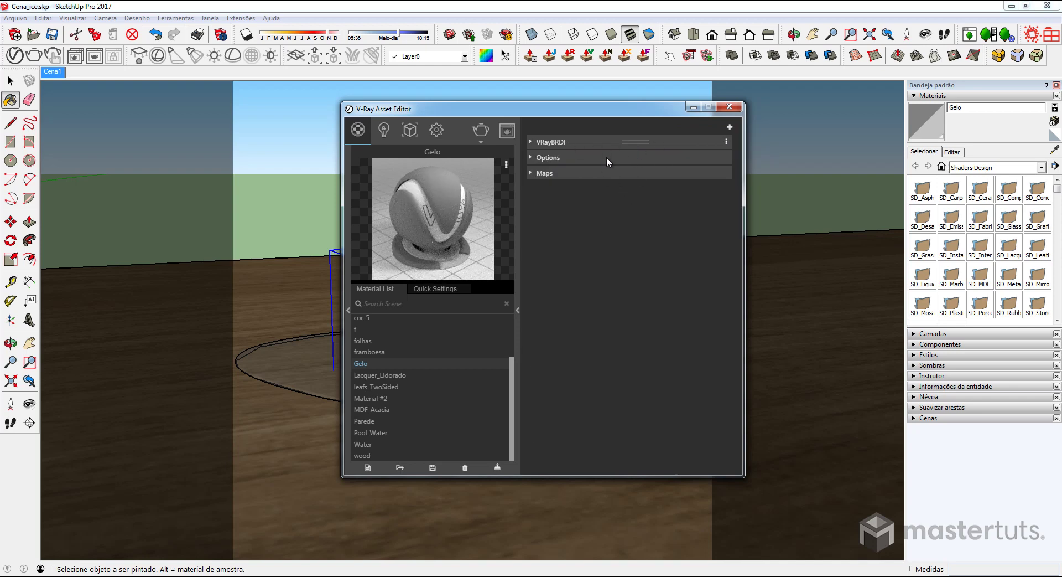
left_click(589, 144)
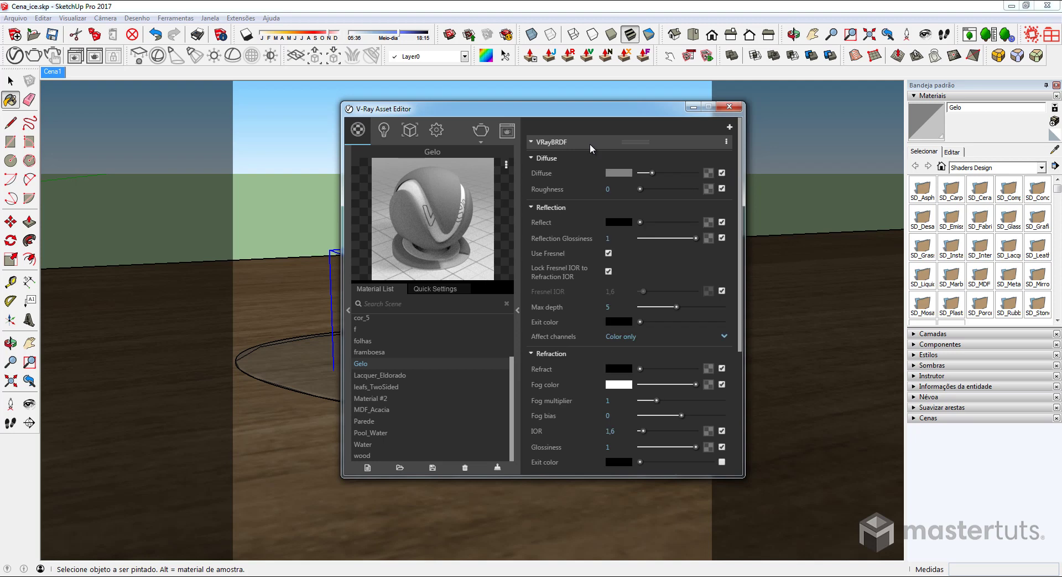
- Set Gelo's diffuse colour to light lavender RGB 211, 216, 236
mouse_move(619, 172)
left_click(615, 175)
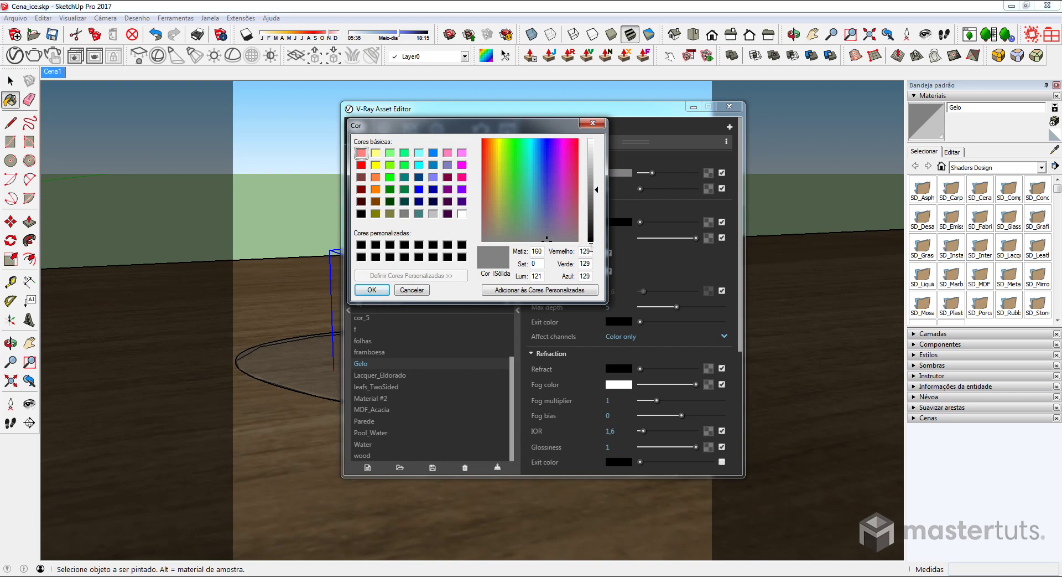
left_click_drag(591, 250, 572, 252)
type("211")
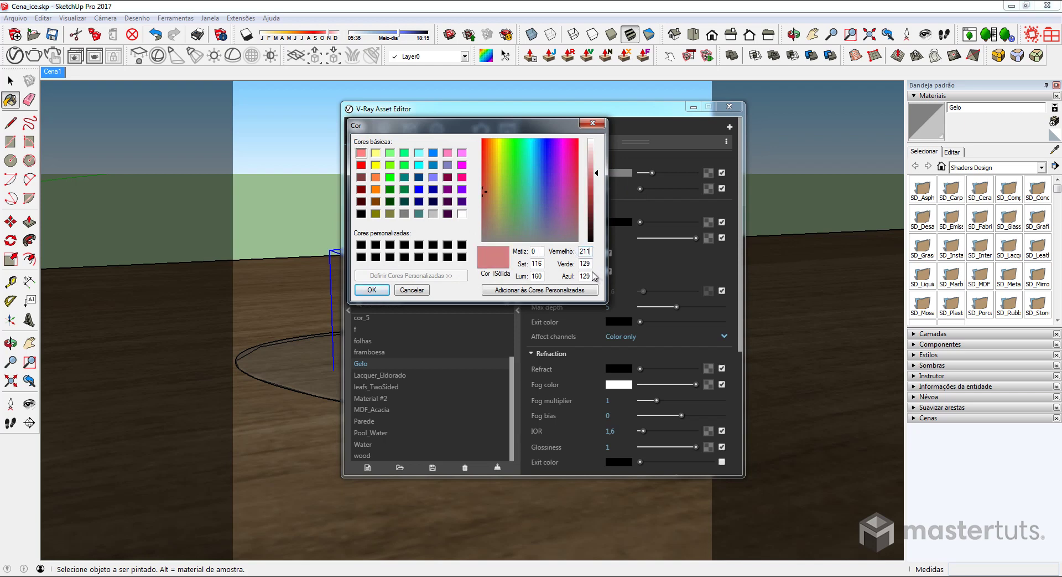
left_click_drag(591, 263, 570, 264)
type("216")
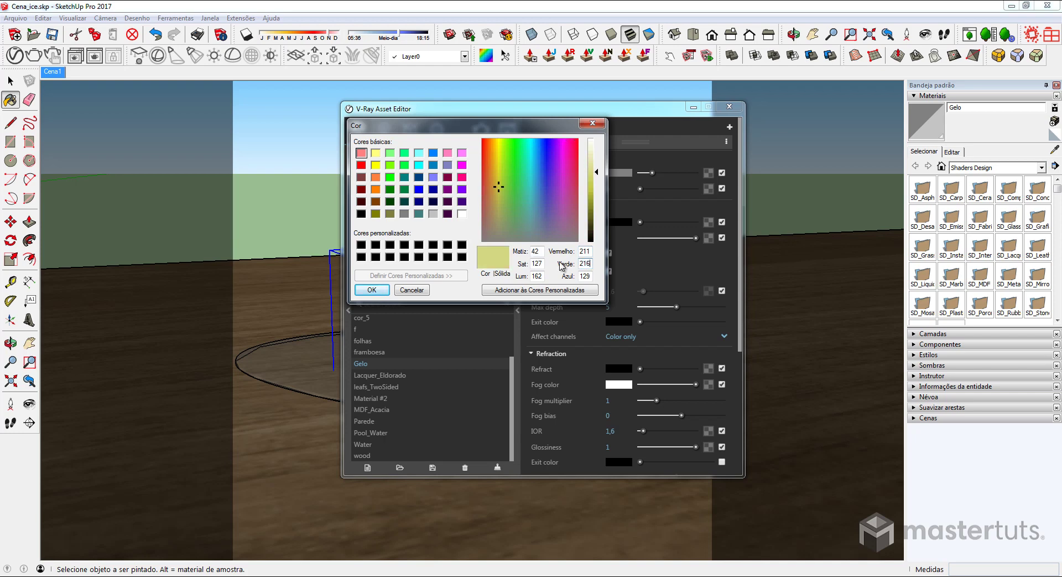
left_click_drag(591, 276, 541, 275)
type("23")
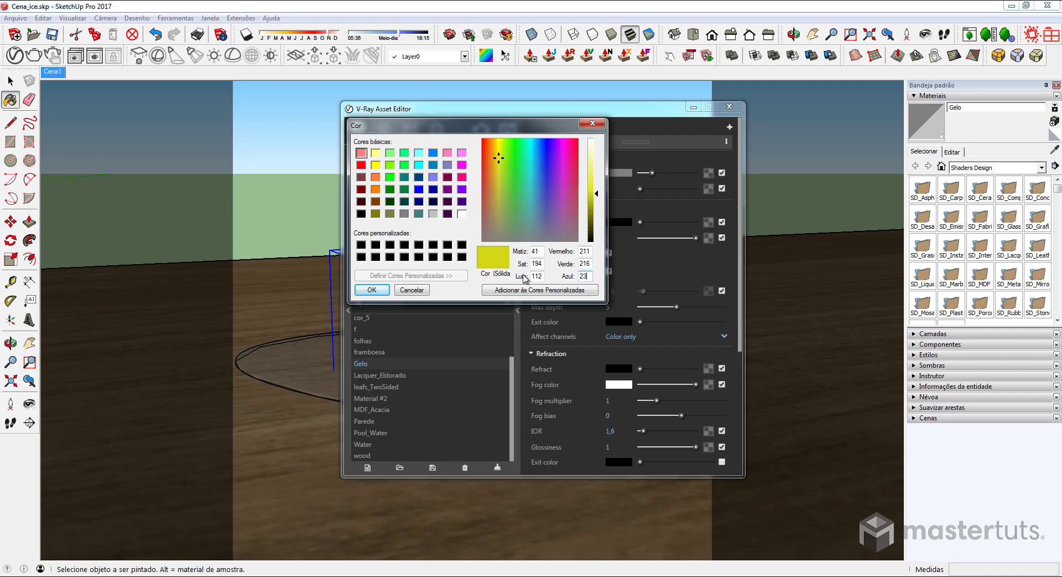
type("6")
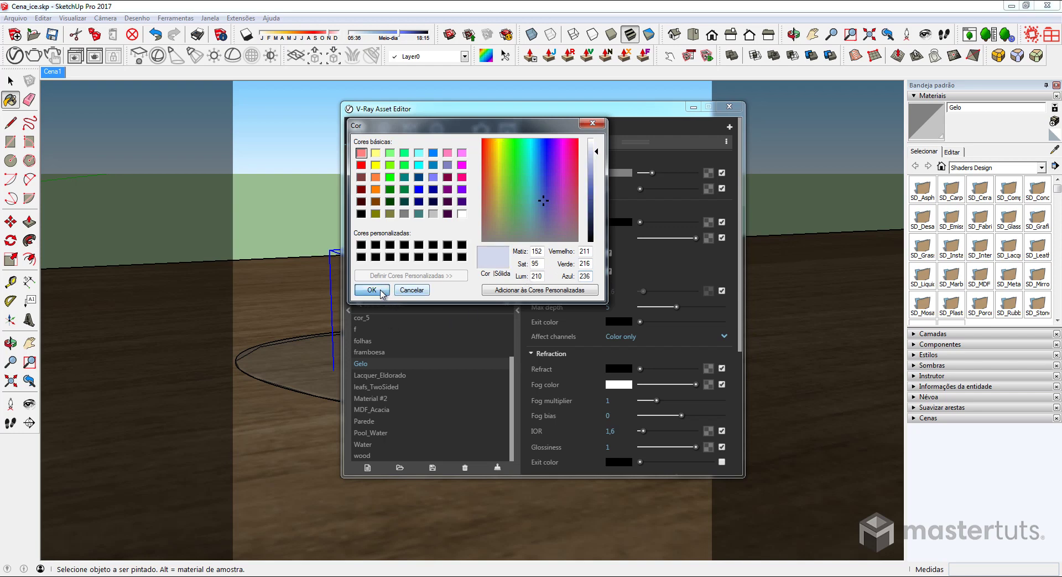
left_click(372, 289)
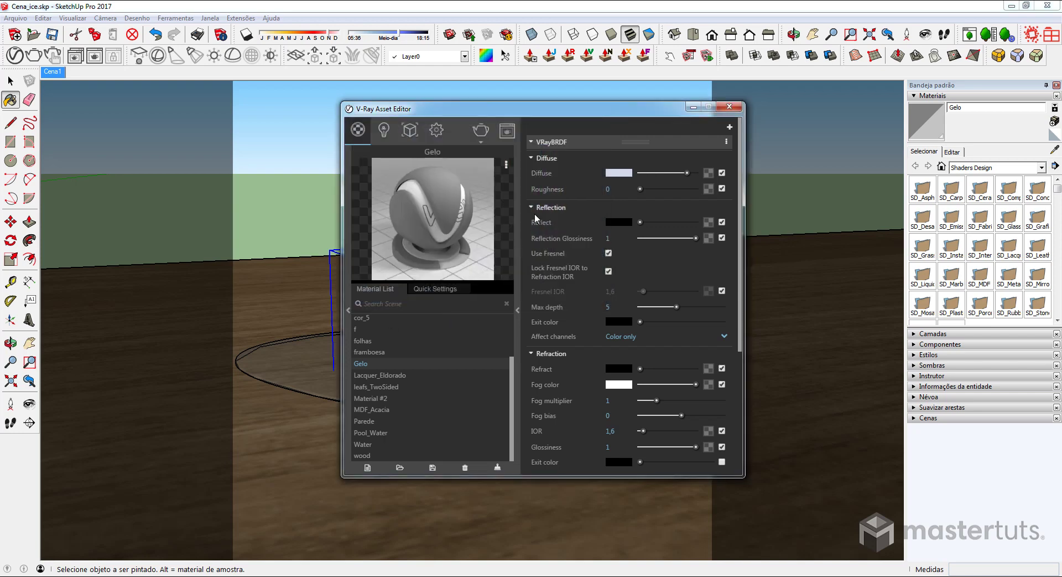
- Set the reflection colour to dark grey RGB 55, 55, 55
left_click(620, 222)
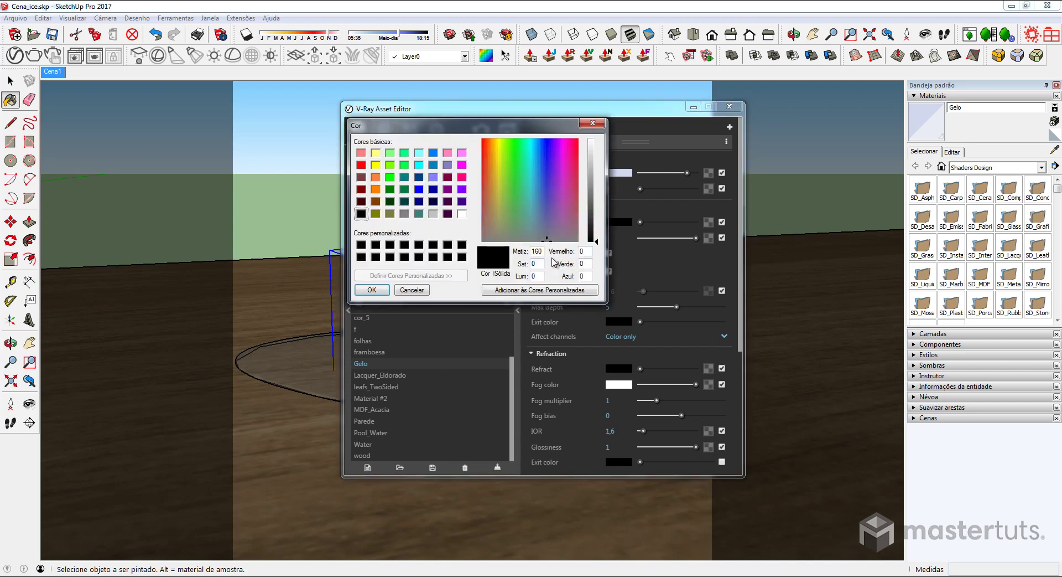
double_click(591, 250)
type("55")
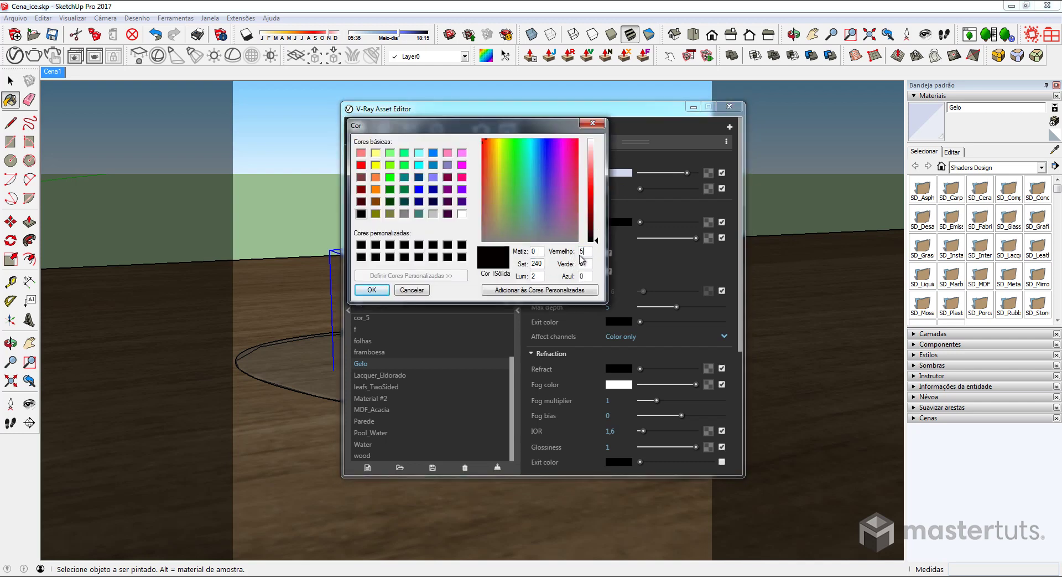
key("Tab")
type("55")
key("Tab")
type("55")
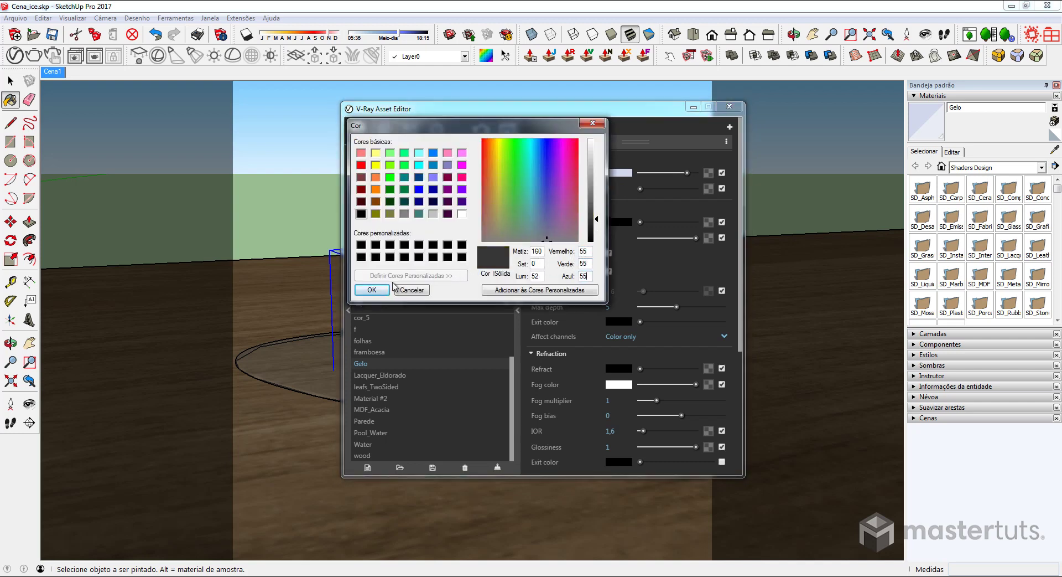
left_click(372, 289)
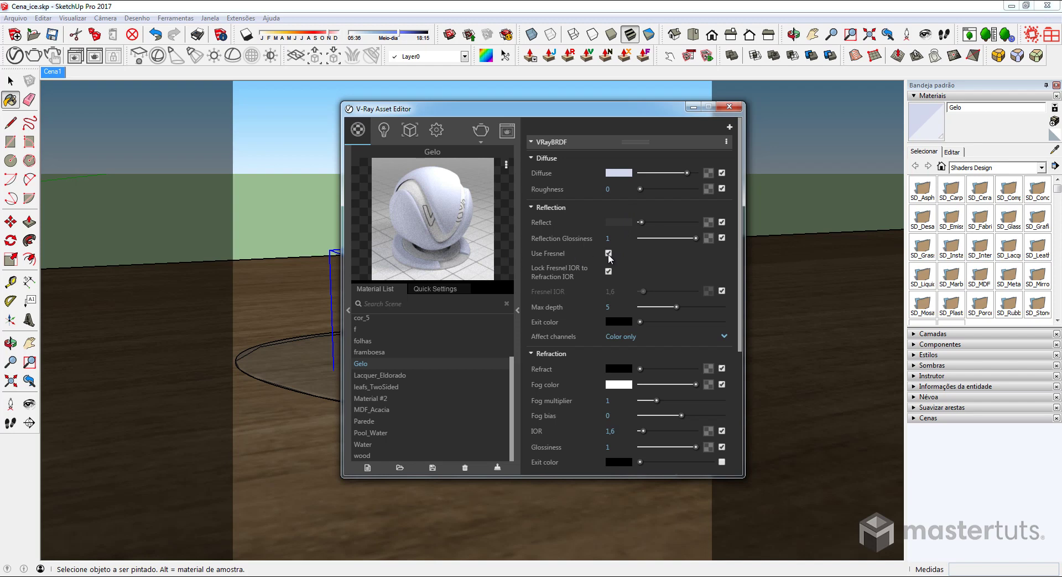
- Turn off Fresnel reflection and keep the refraction colour white
left_click(609, 253)
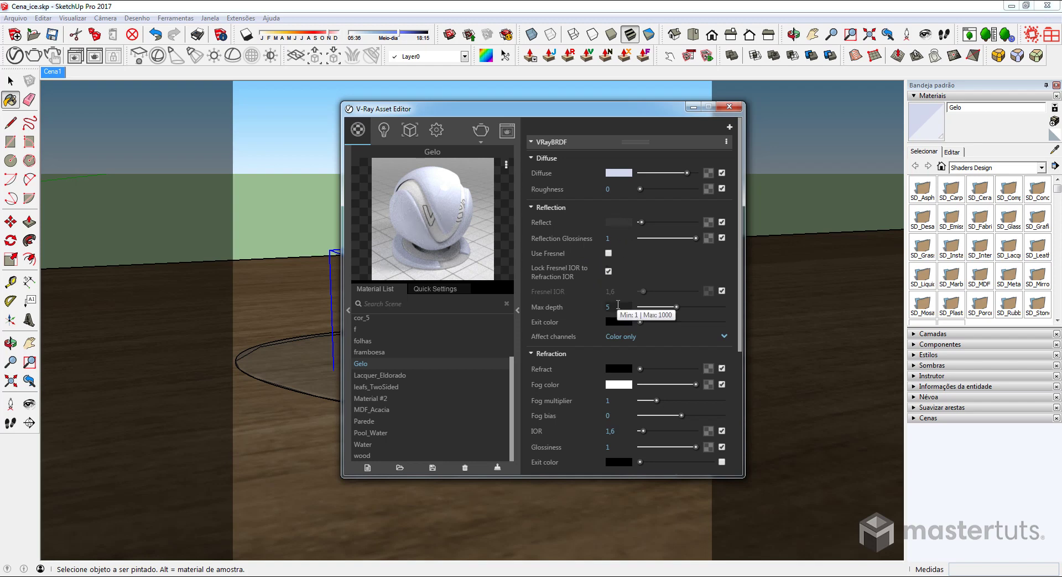
scroll(628, 265, "down", 3)
left_click(618, 281)
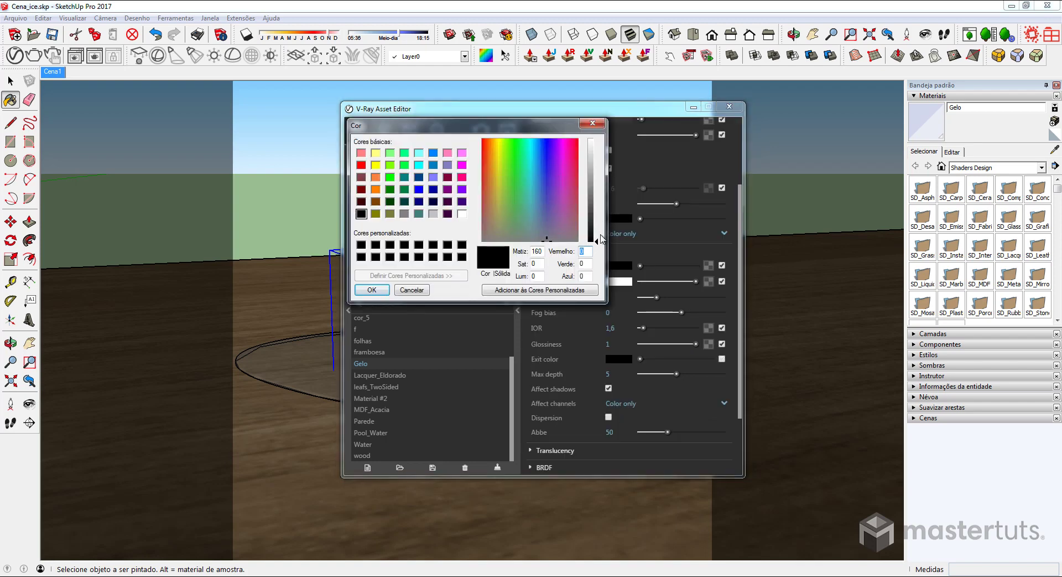
left_click(371, 289)
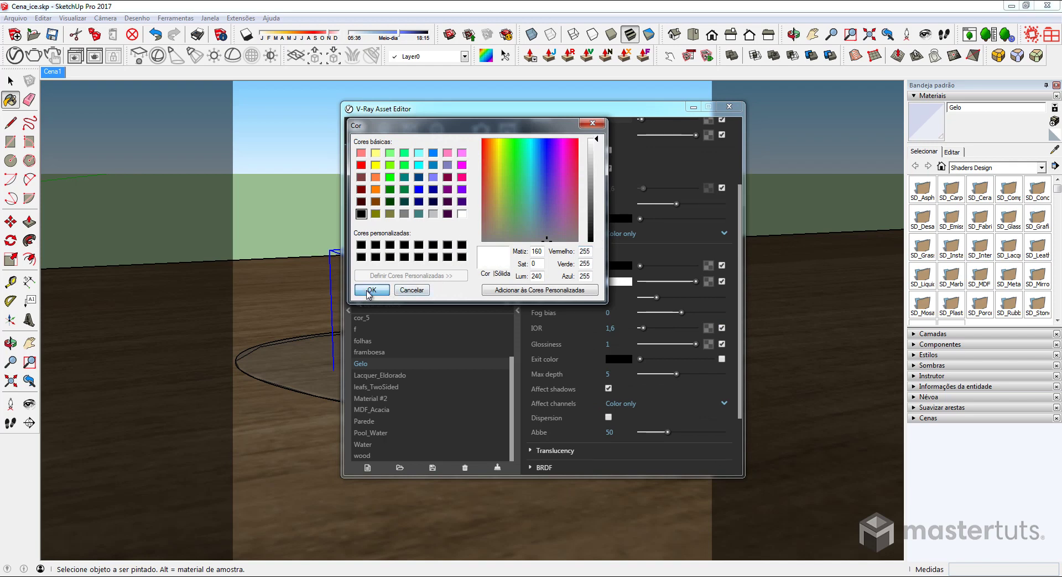
- Set the refraction fog colour to pale blue RGB 208, 224, 247
left_click(619, 281)
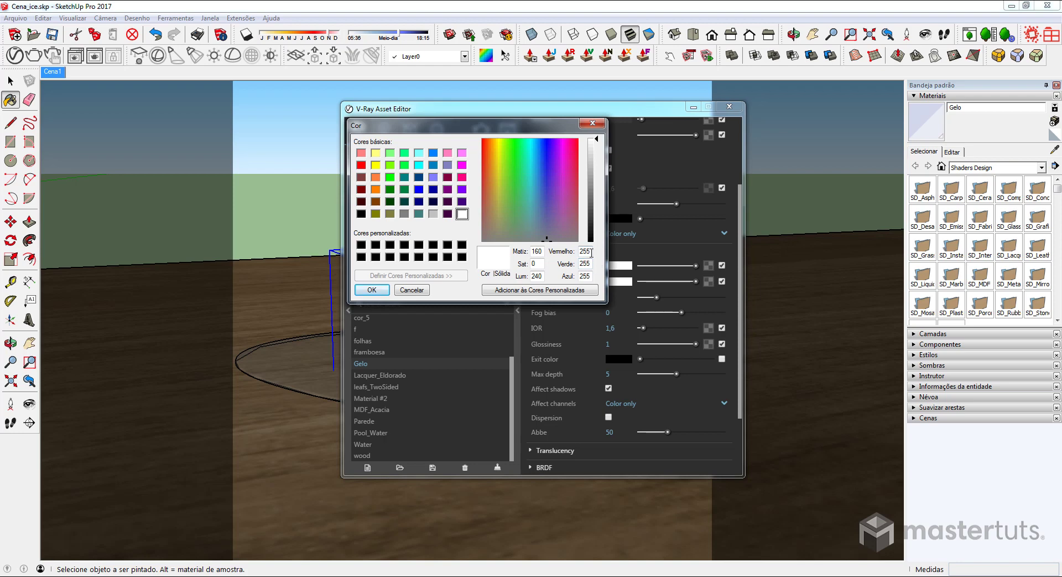
double_click(588, 252)
type("208")
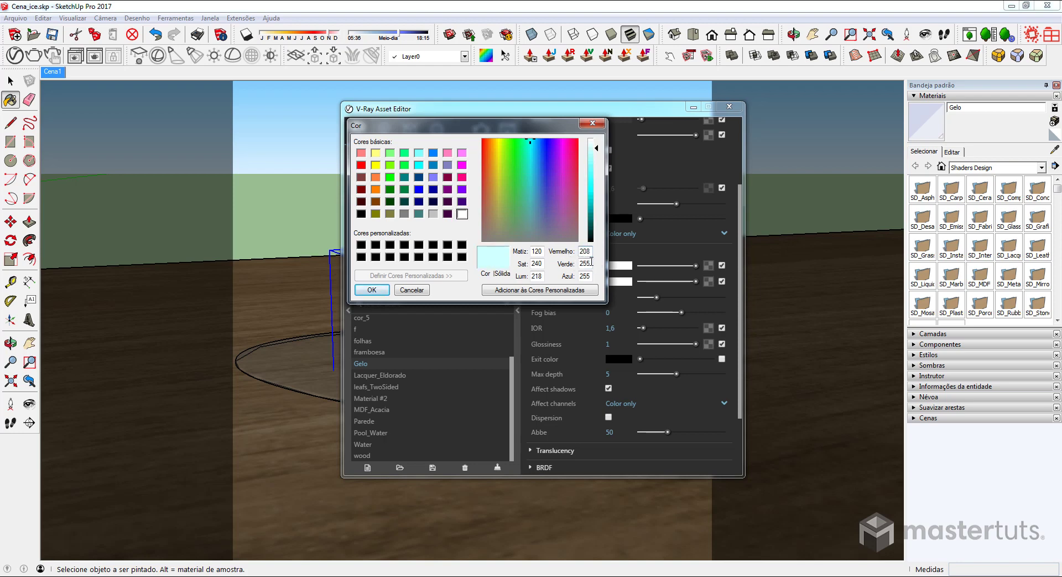
key("Tab")
type("22")
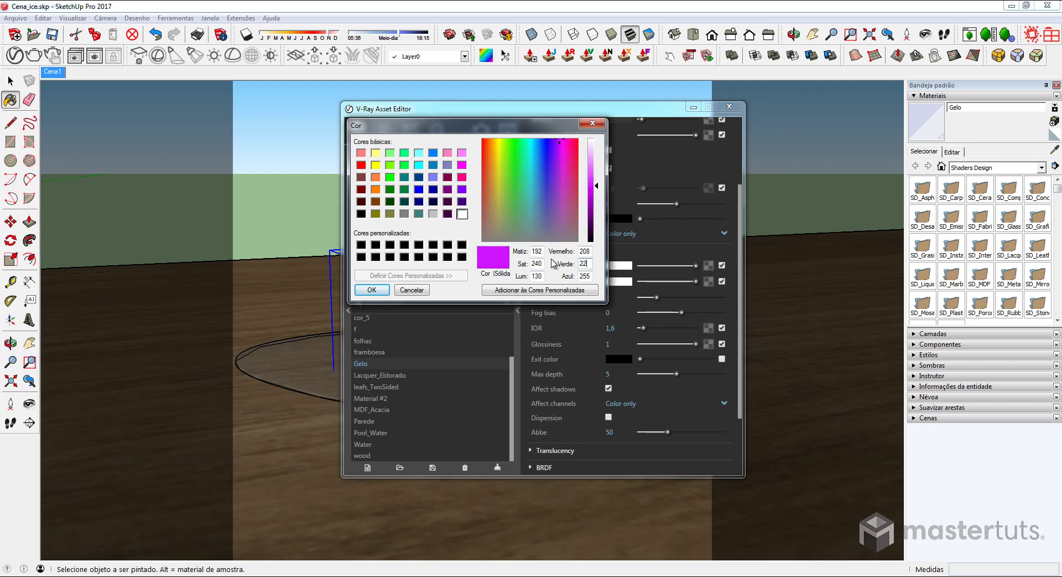
type("4")
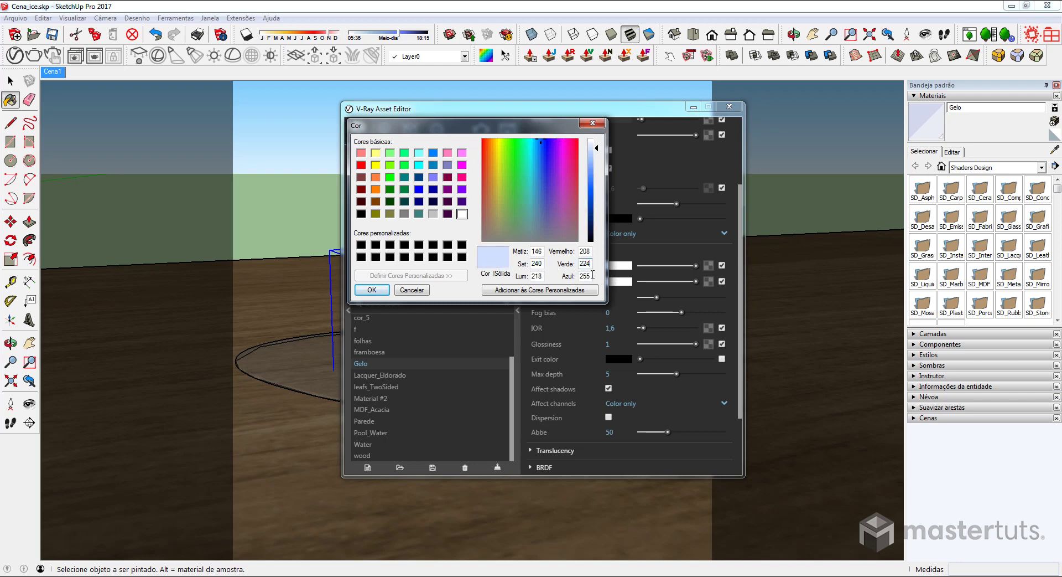
key("Tab")
type("247")
left_click(372, 289)
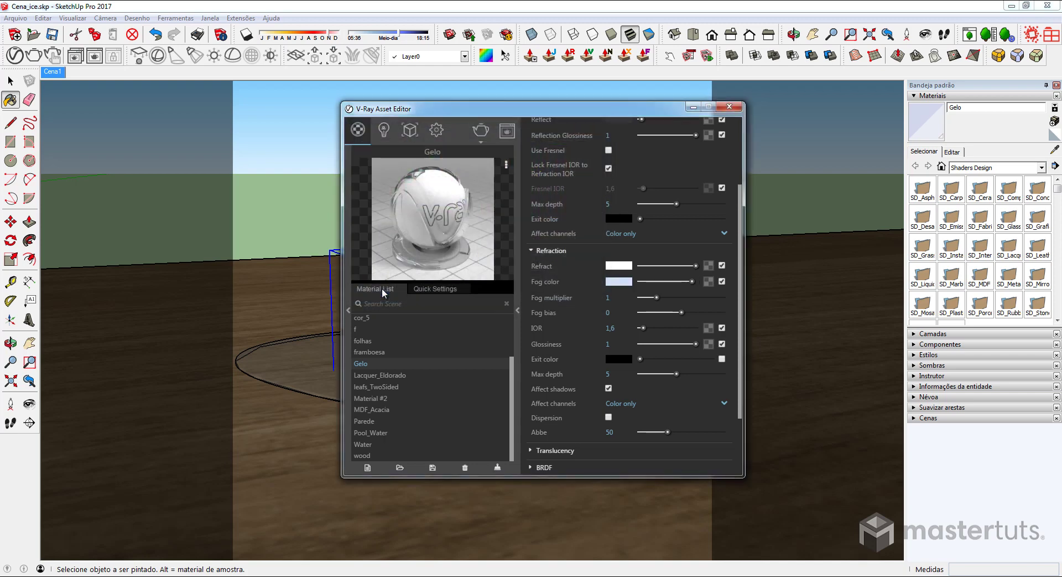
- Set the refraction fog multiplier to 0,02 and the IOR to 0,9
double_click(607, 298)
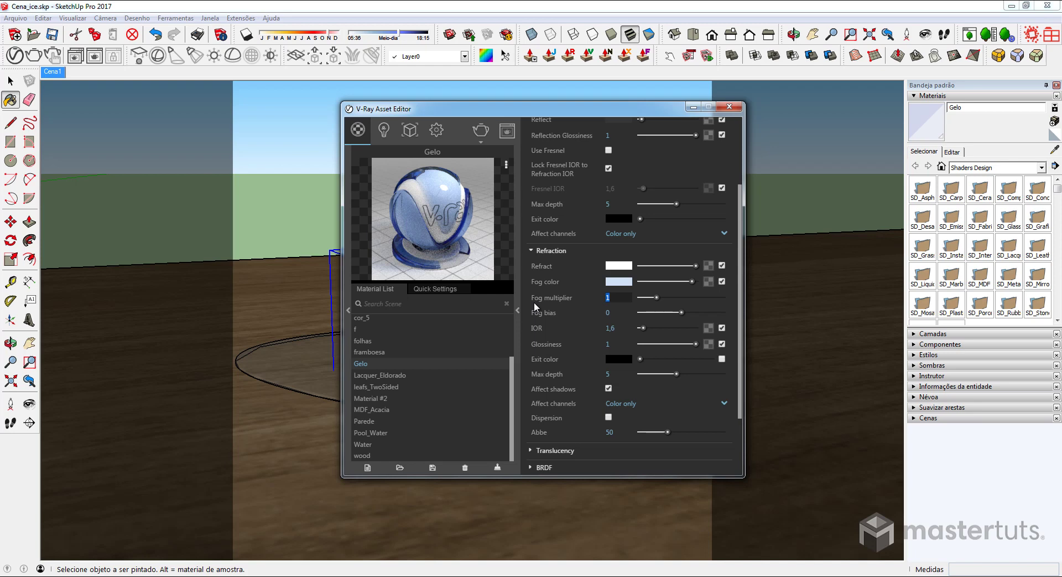
type(",02")
key("Return")
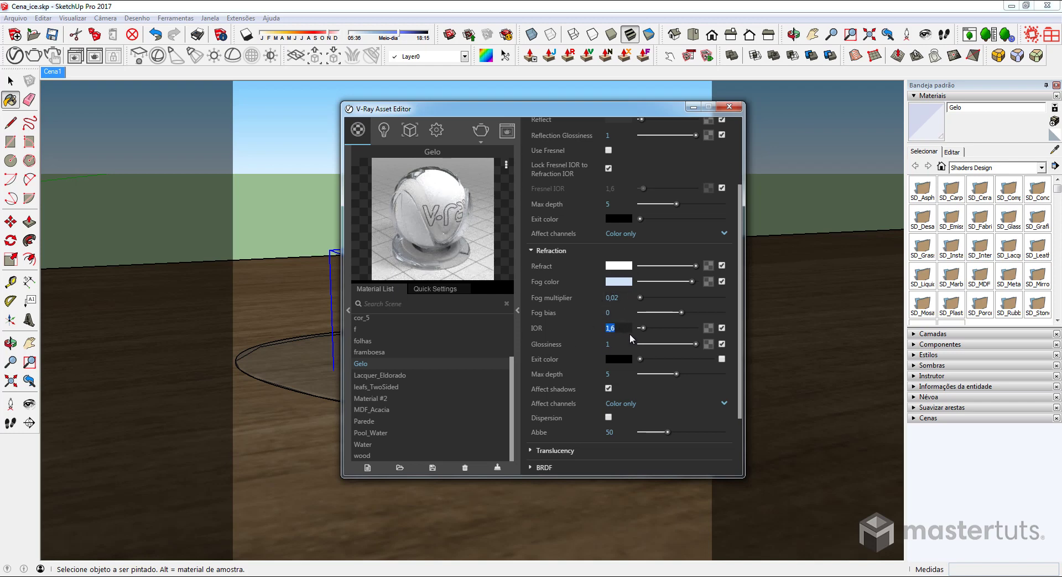
type("0,9")
key("Return")
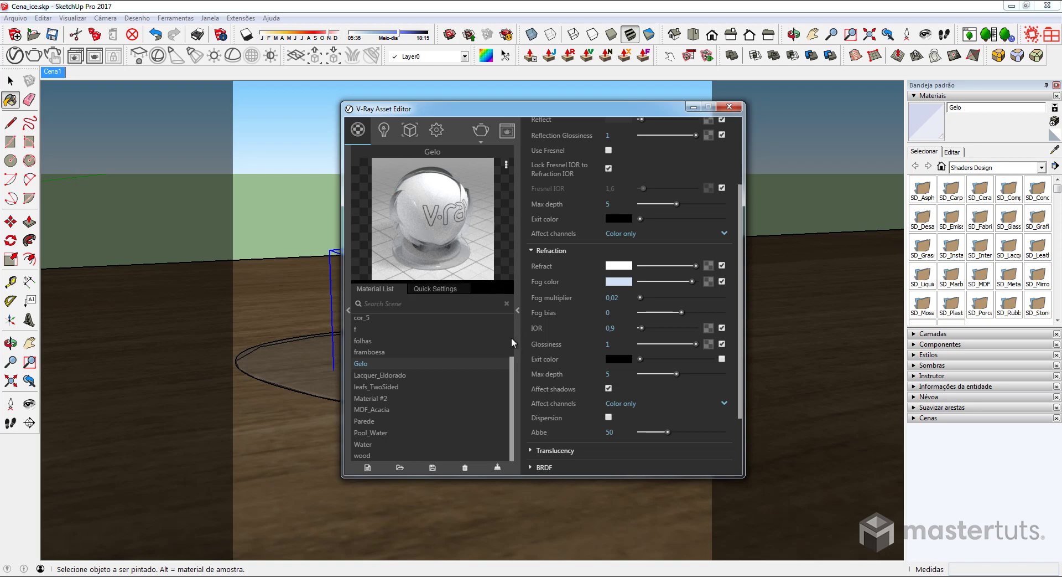
- Preview the ice-bump.jpg texture image, then return to the Asset Editor
scroll(591, 437, "down", 3)
left_click(459, 512)
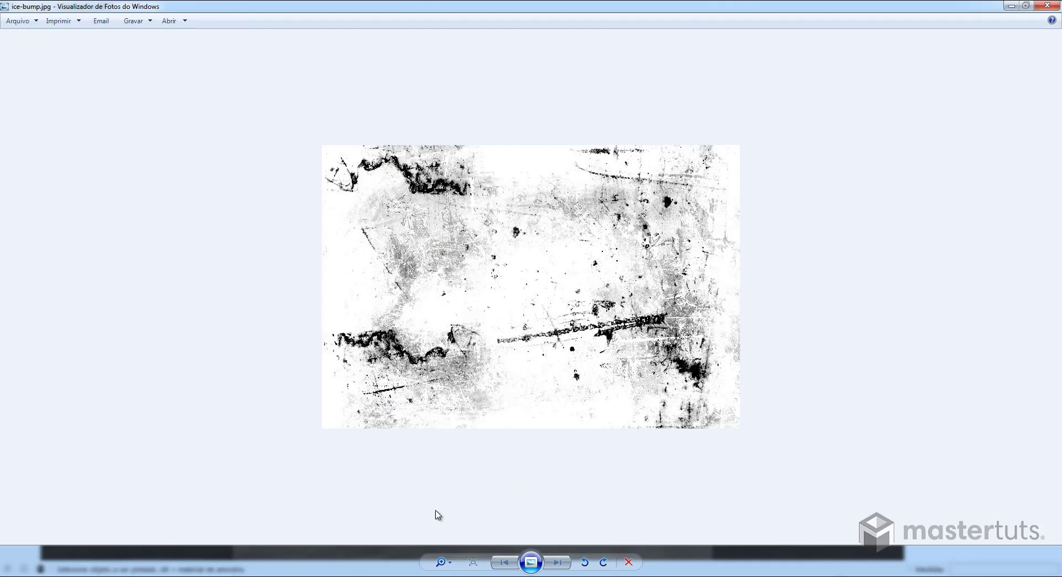
key("alt+Tab")
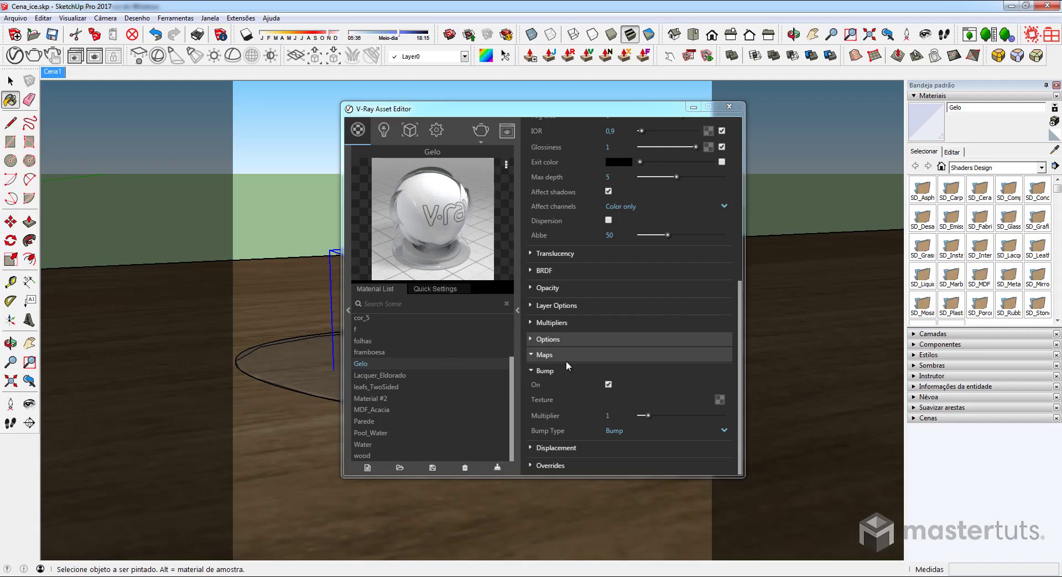
- Give Gelo's bump a TriPlanar map with ice-bump.jpg as the X bitmap texture
left_click(719, 399)
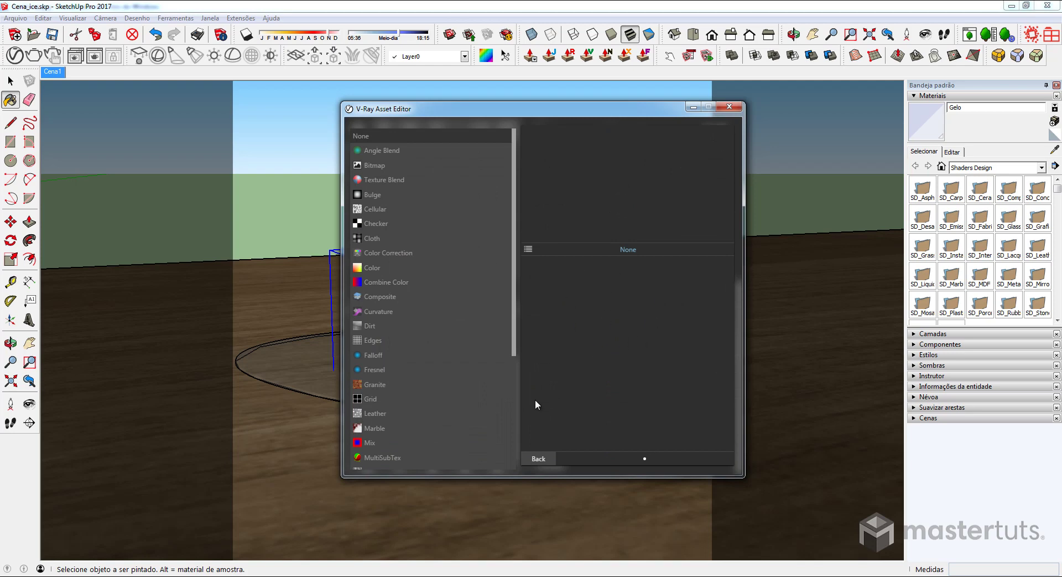
scroll(454, 408, "down", 3)
scroll(450, 409, "down", 2)
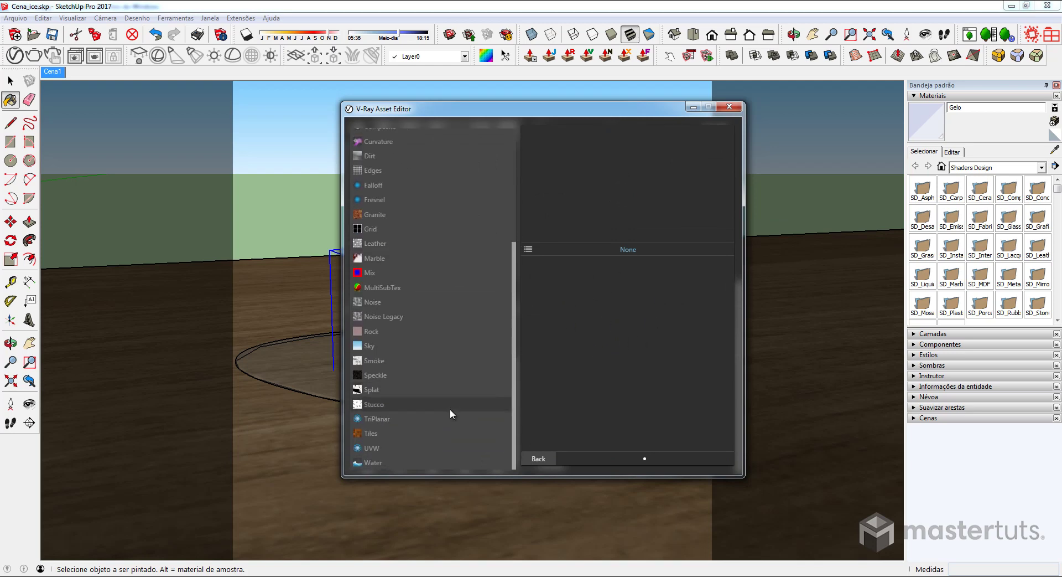
left_click(379, 421)
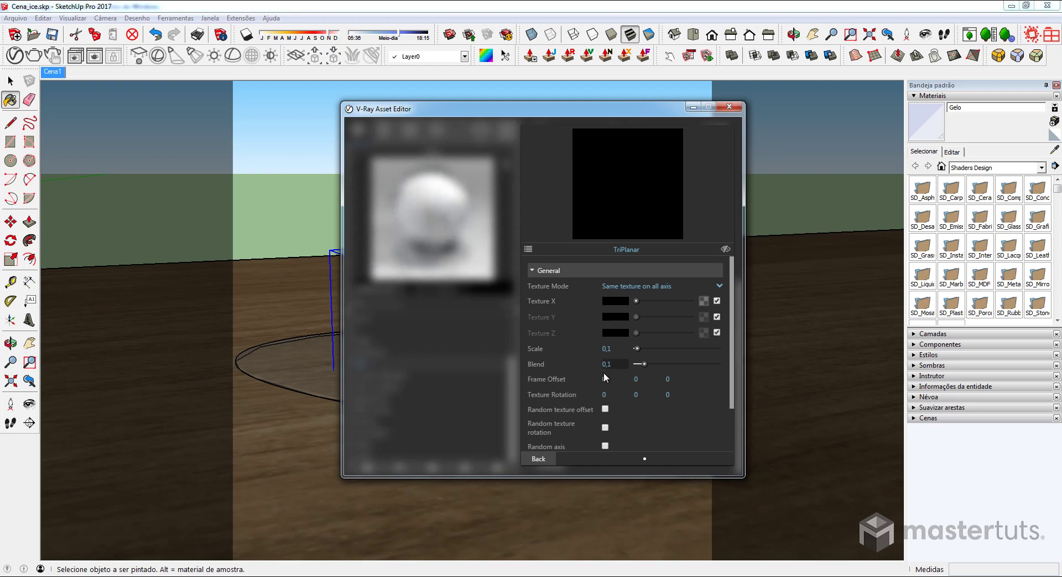
left_click(704, 301)
left_click(370, 160)
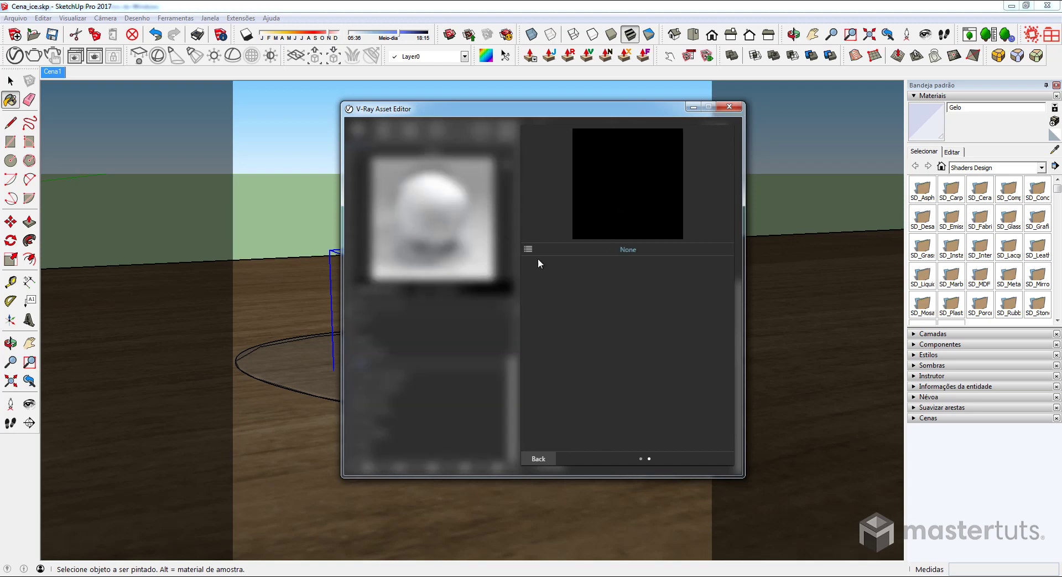
left_click(545, 202)
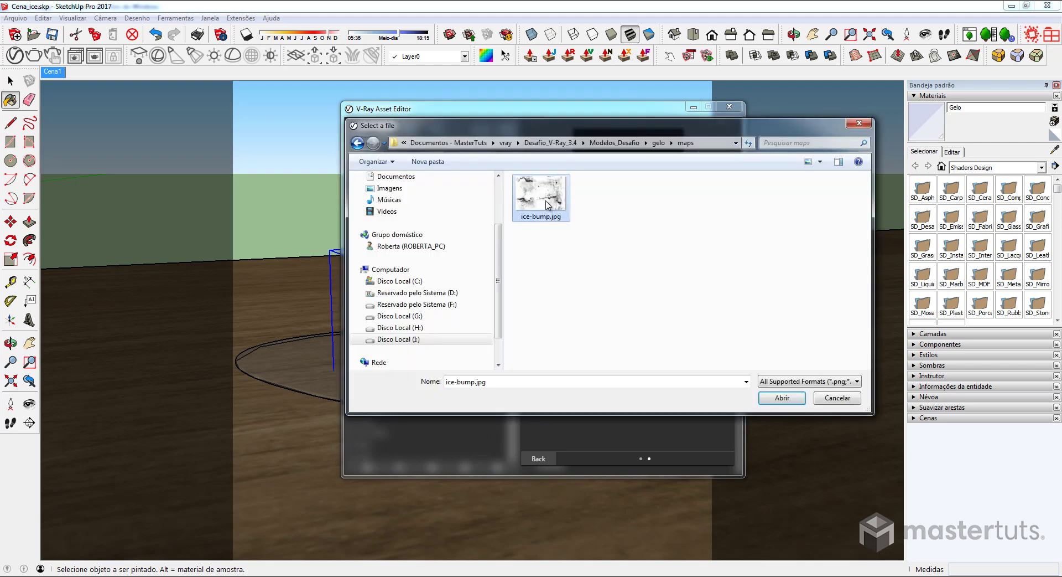
double_click(546, 204)
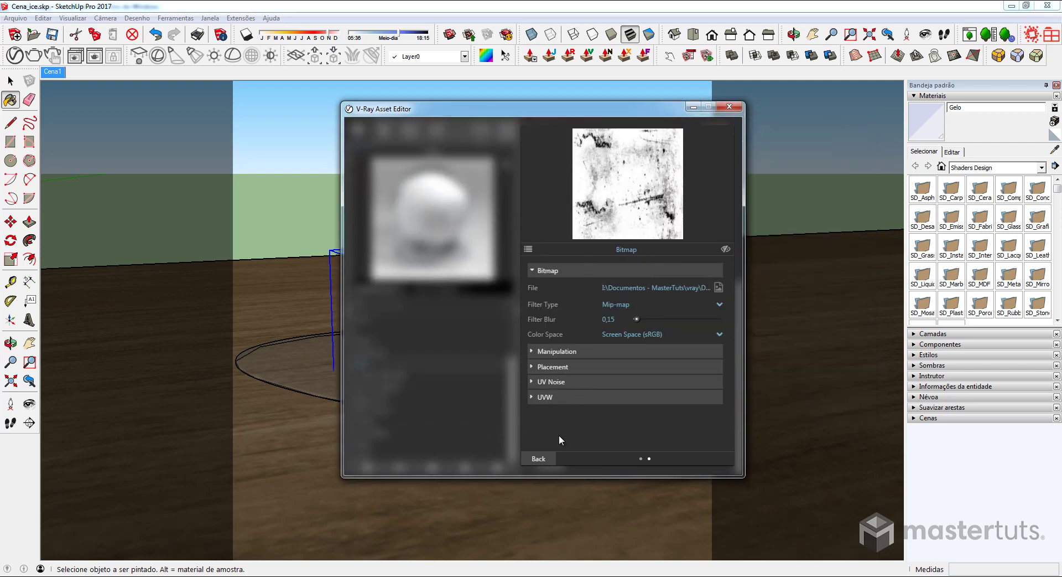
left_click(539, 459)
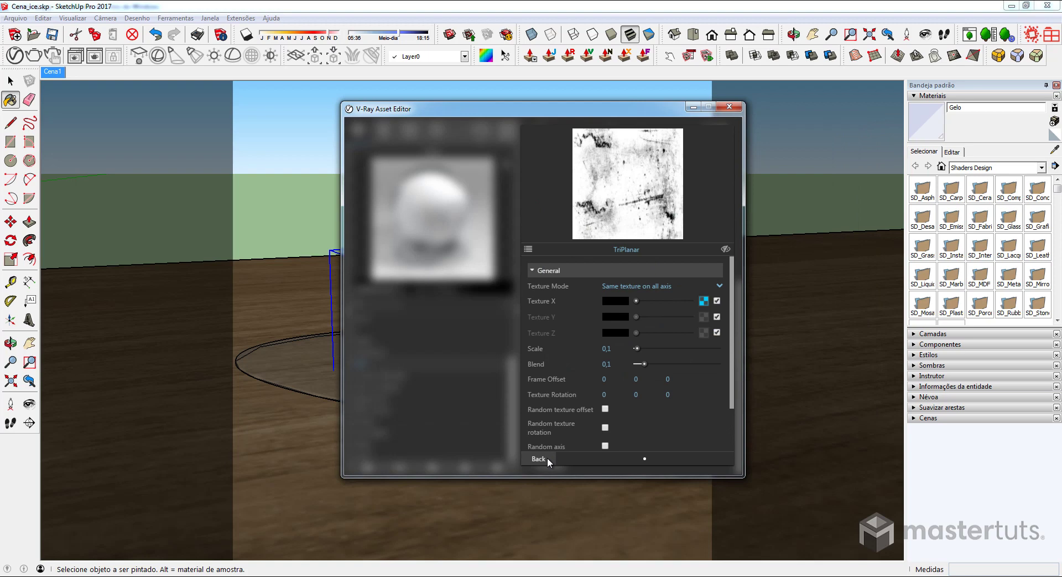
left_click(547, 457)
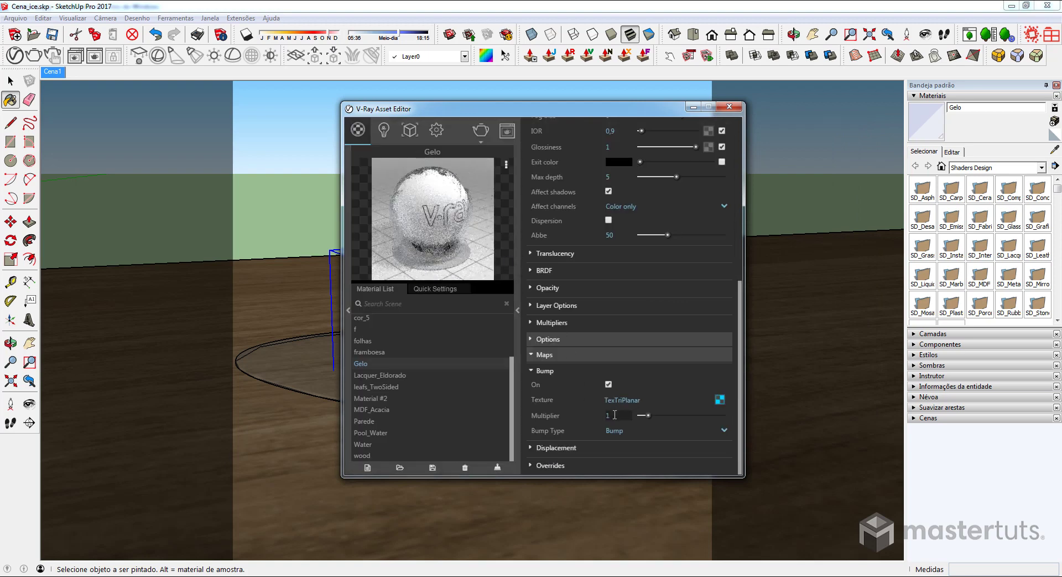
- Set the bump multiplier to 0,5
double_click(614, 414)
key("BackSpace")
key("Return")
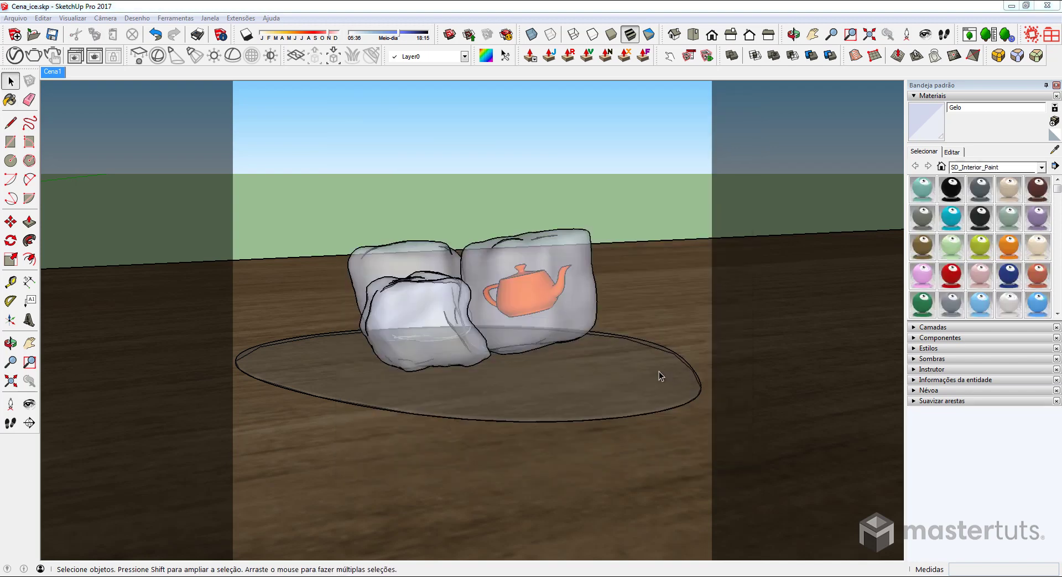
- Re-render a region around the ice cubes and teapot in the V-Ray frame buffer
left_click(94, 56)
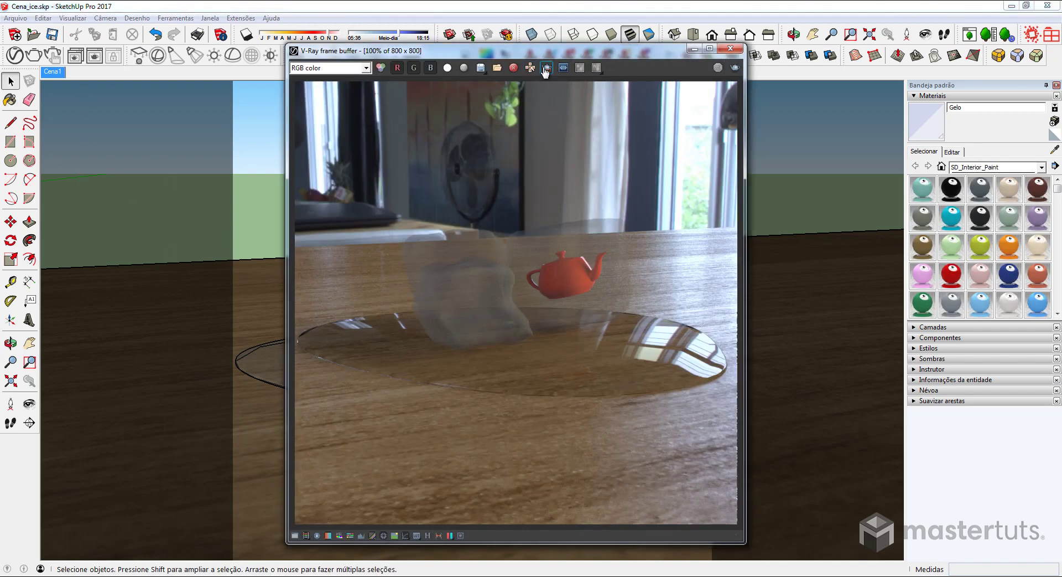
left_click(546, 67)
left_click_drag(382, 196, 652, 357)
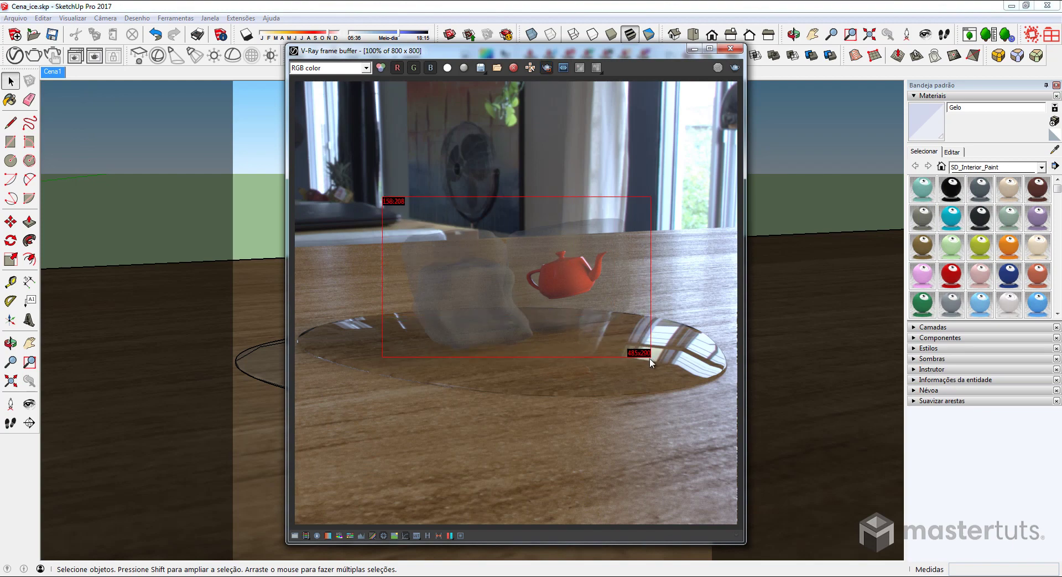
left_click_drag(652, 358, 649, 358)
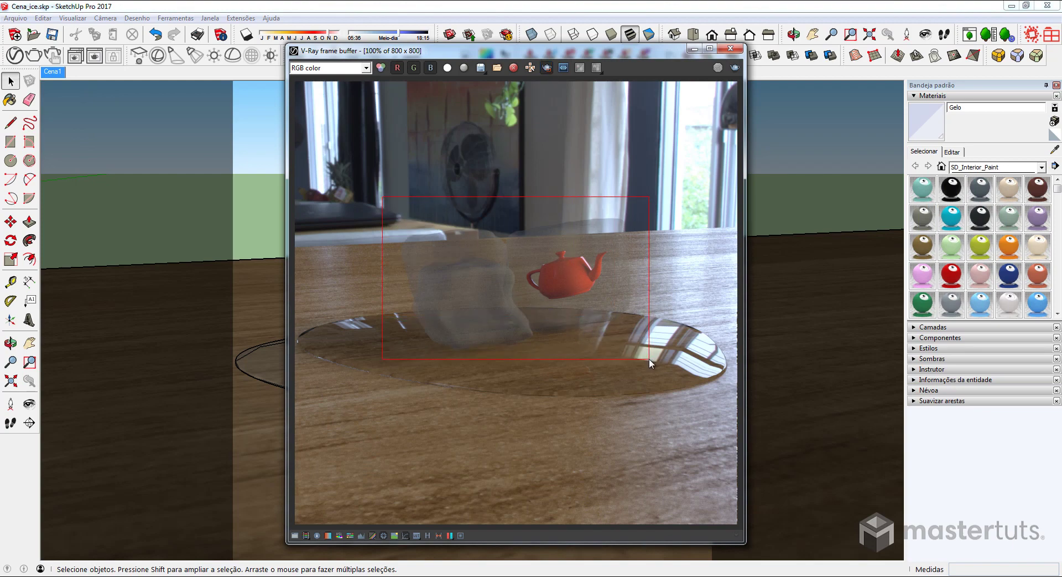
left_click(734, 69)
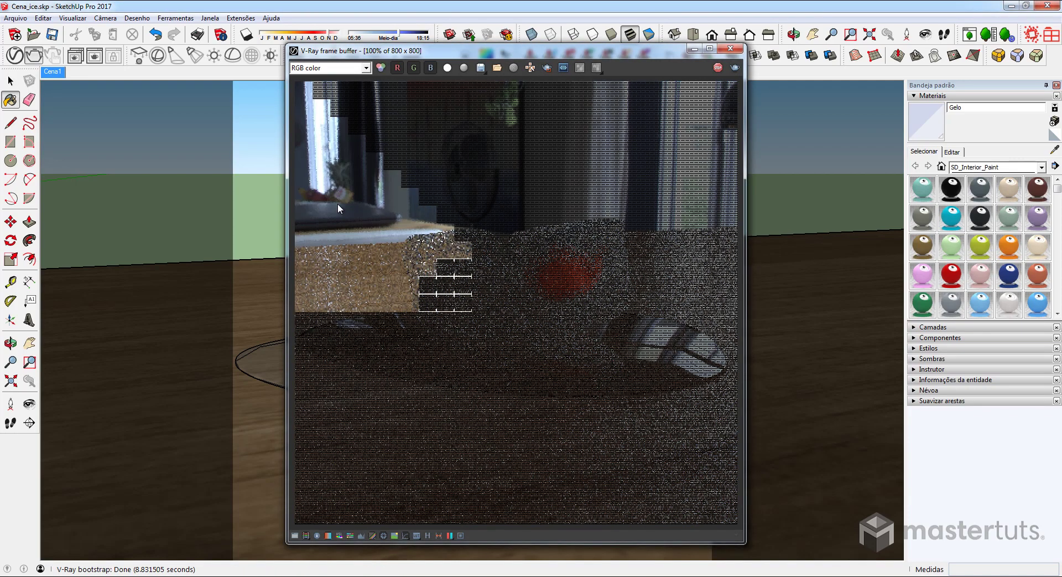